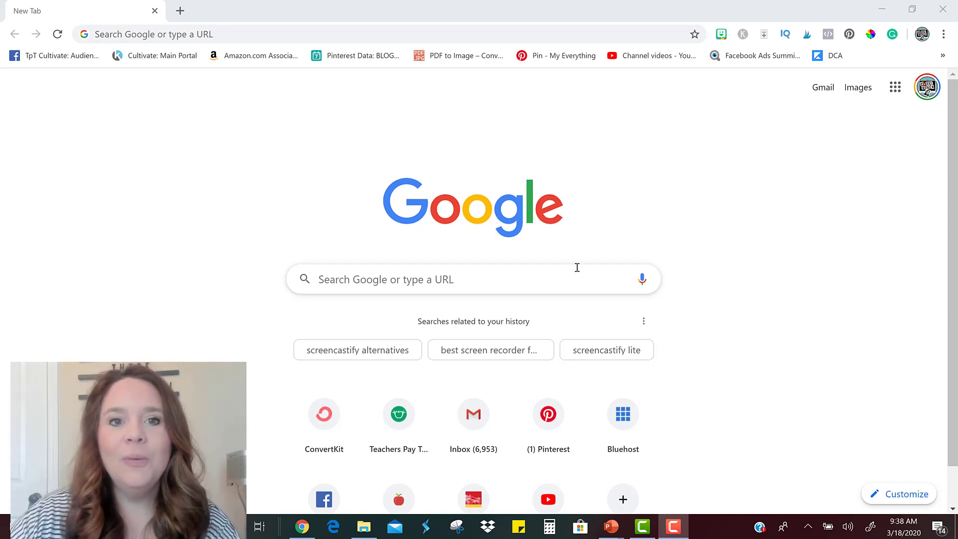
Go to screencastify.com and add the Screencastify - Screen Video Recorder extension from its Web Store listing
left_click(275, 31)
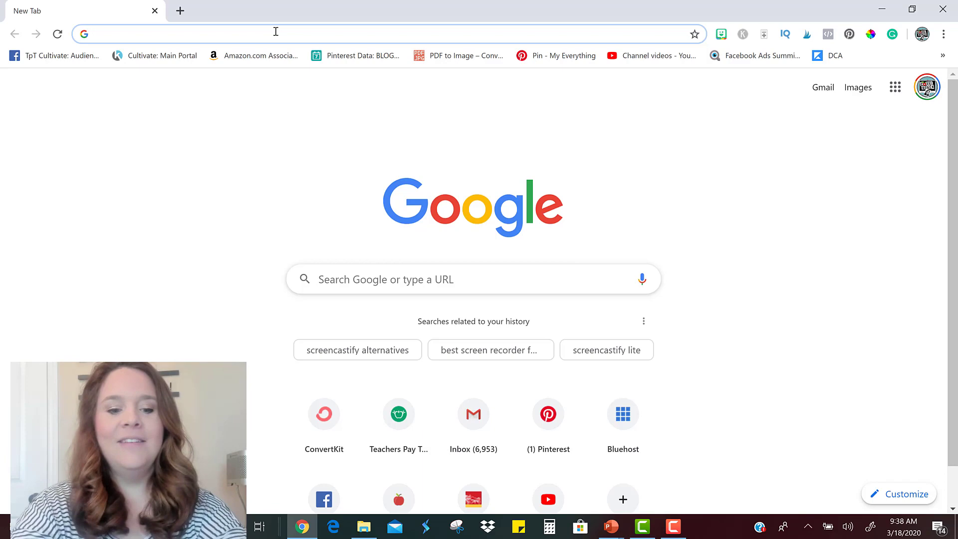
type("screencastify.com")
key("Return")
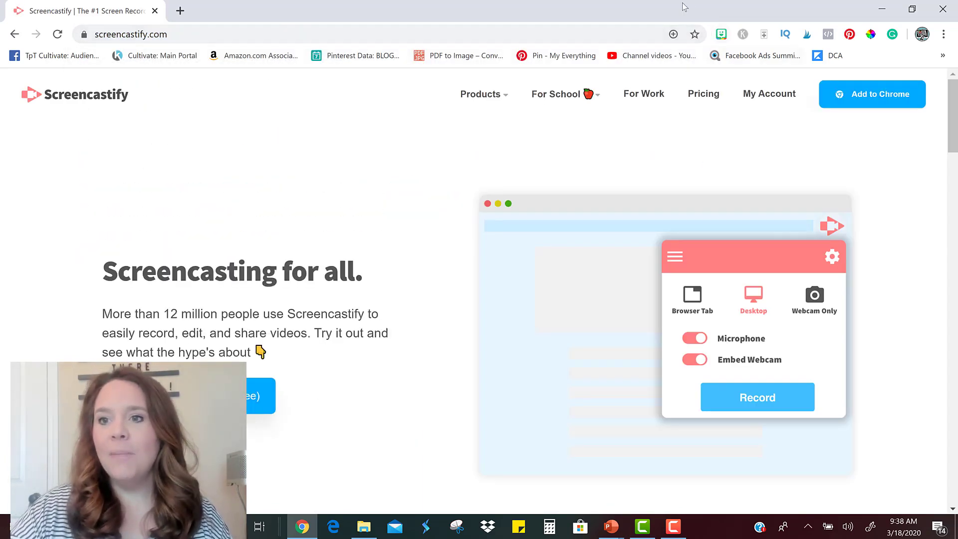
left_click(882, 95)
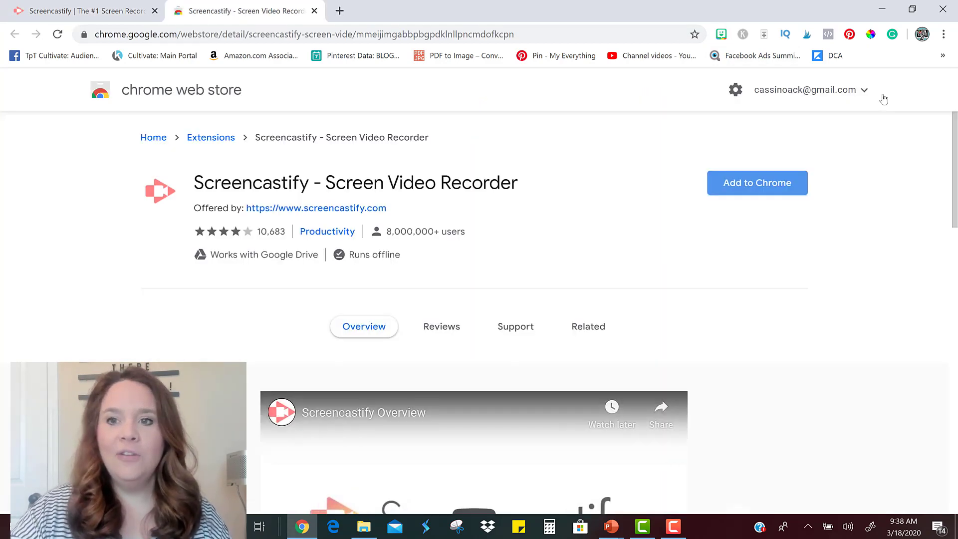
left_click(745, 187)
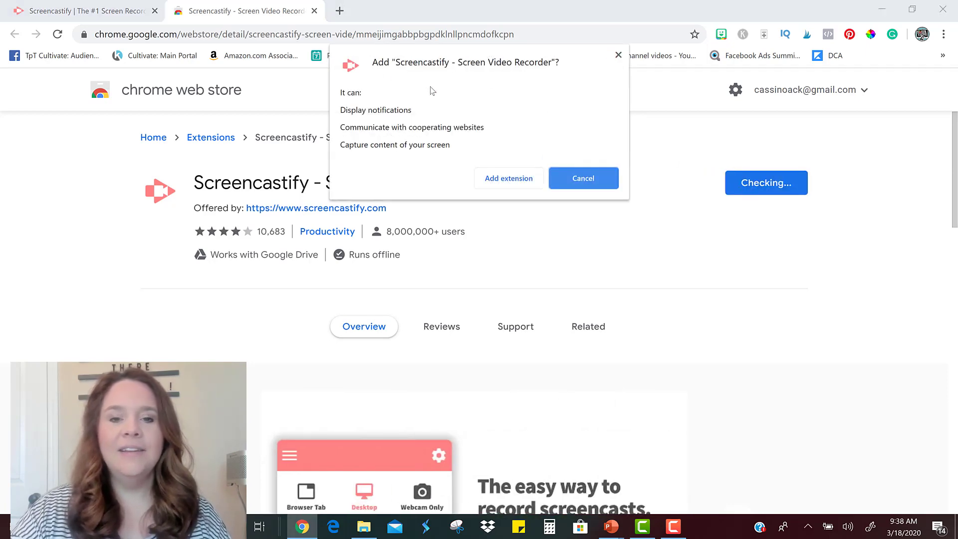
left_click(501, 182)
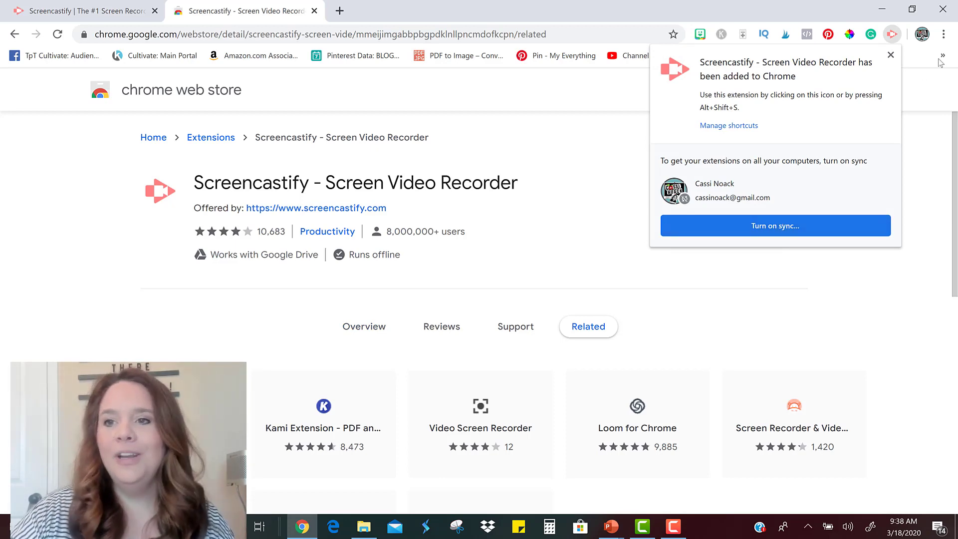
Launch Screencastify, sign in with Google, and allow camera, microphone and annotation permissions
left_click(890, 55)
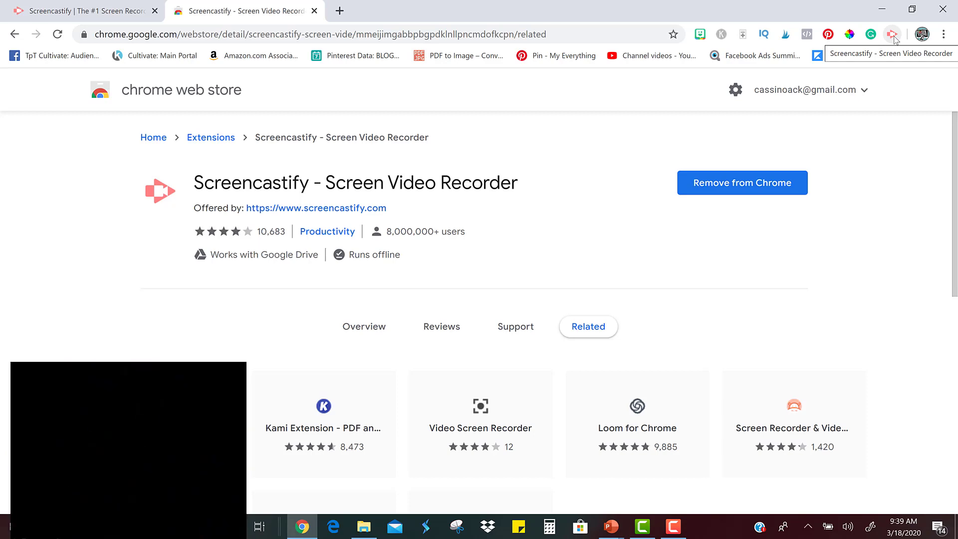
left_click(892, 35)
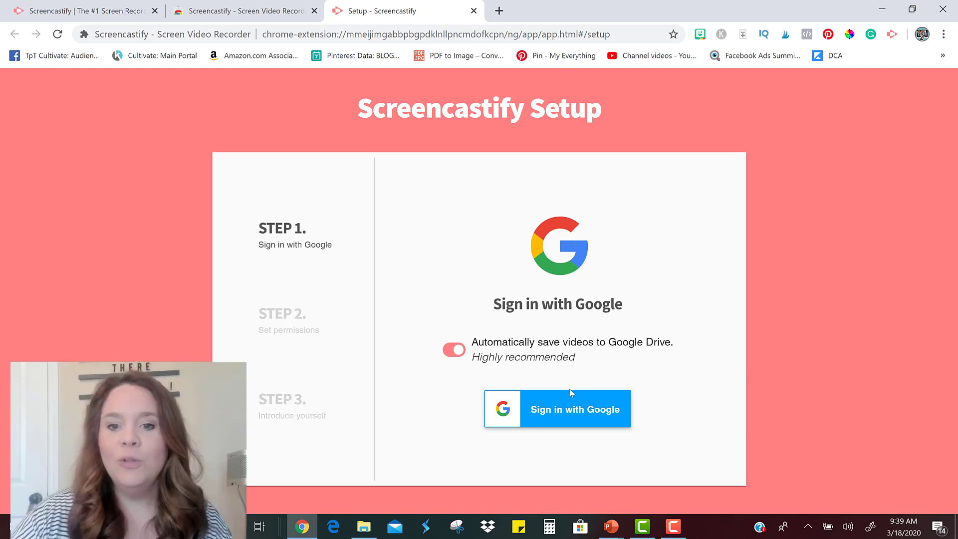
left_click(561, 413)
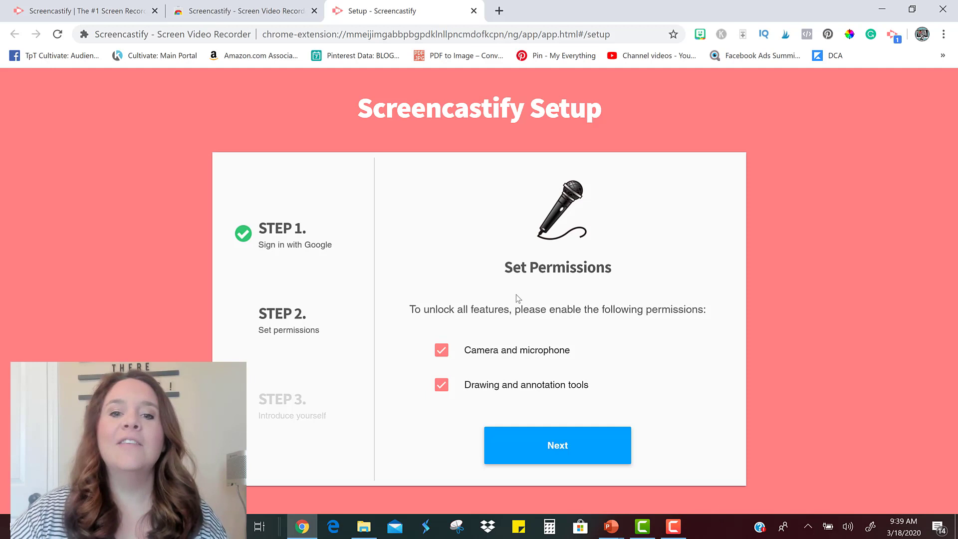
left_click(531, 447)
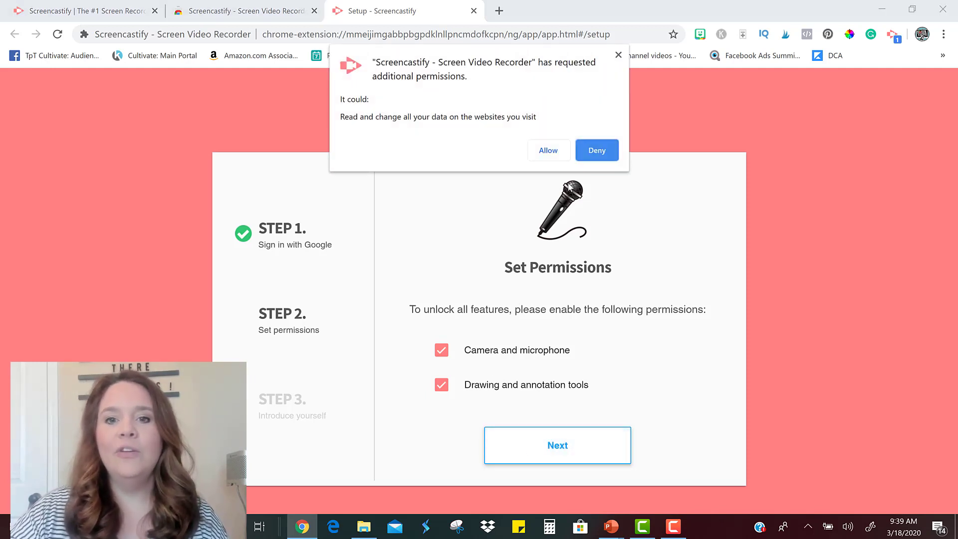
left_click(556, 156)
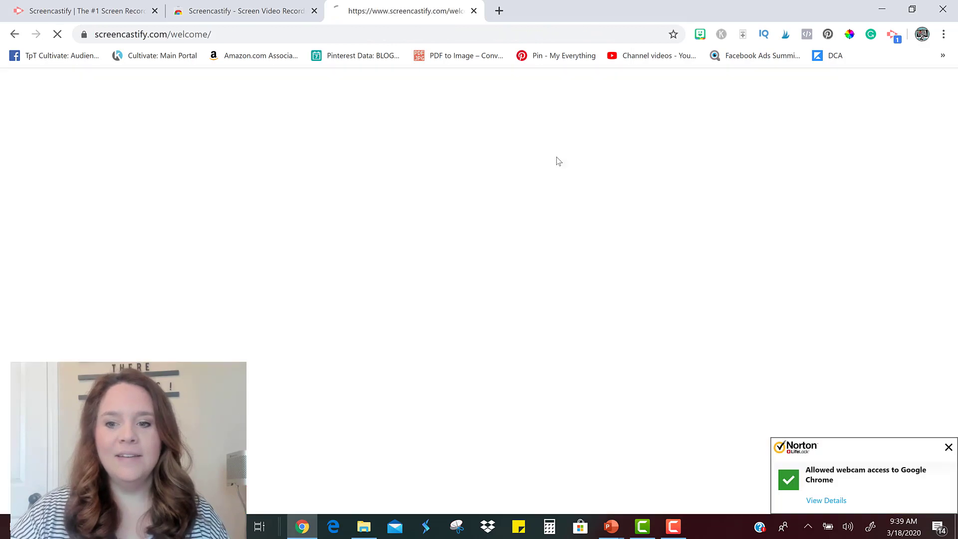
Close the Norton webcam-access alert in the bottom-right corner
left_click(948, 447)
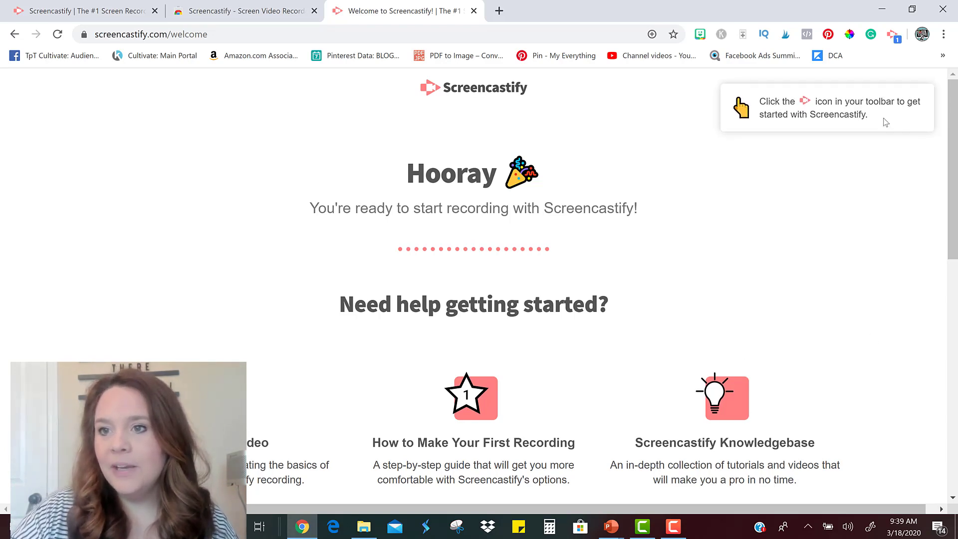
Start a desktop recording with the HP Wide Vision webcam embedded, closing the Norton alert
left_click(891, 35)
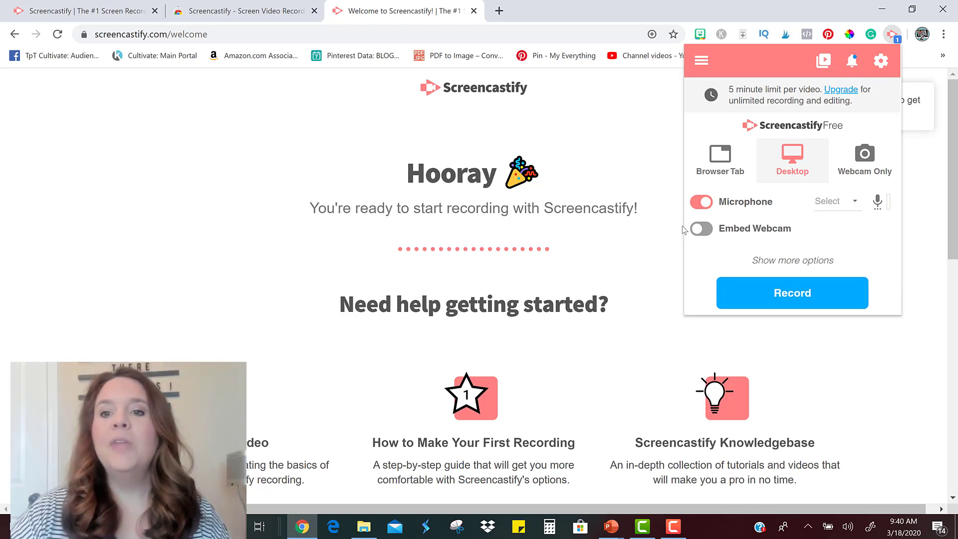
left_click(707, 231)
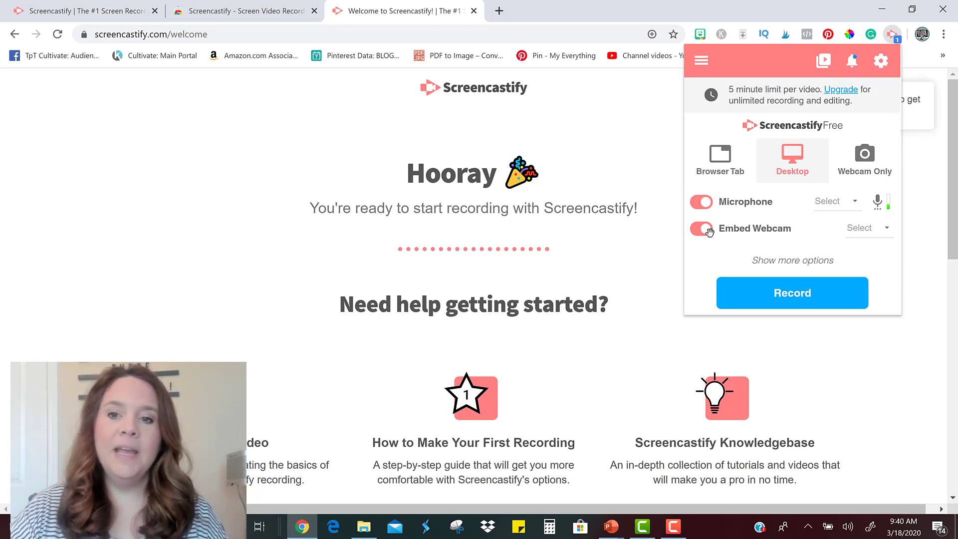
left_click(883, 234)
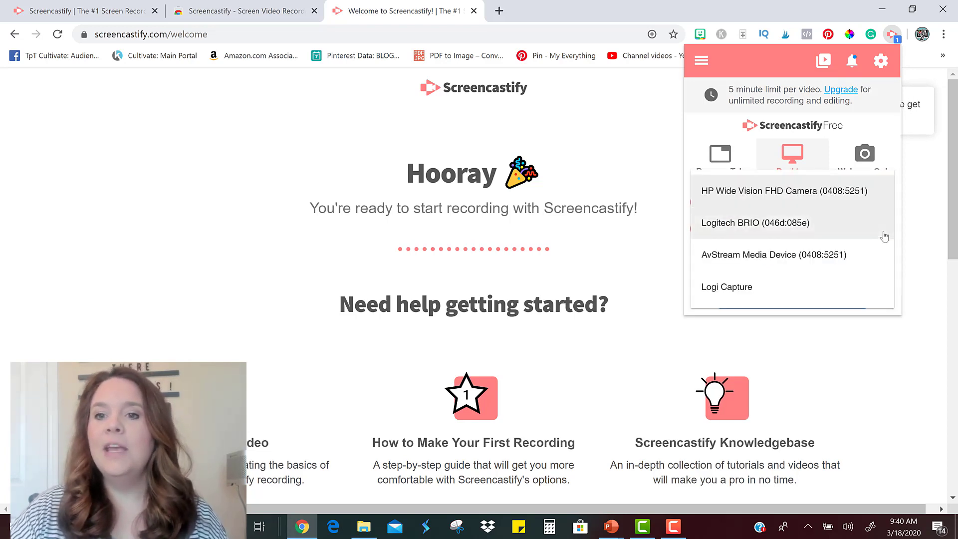
left_click(804, 191)
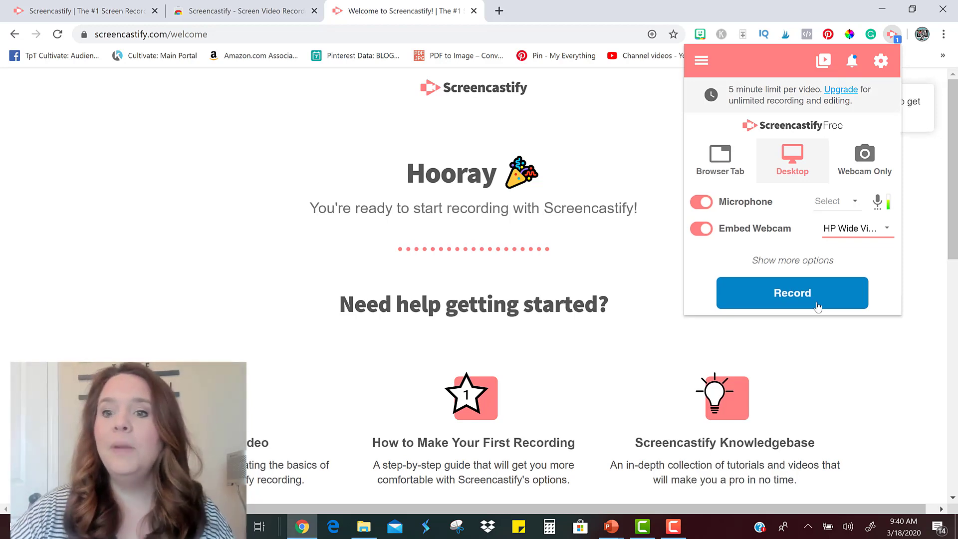
left_click(786, 300)
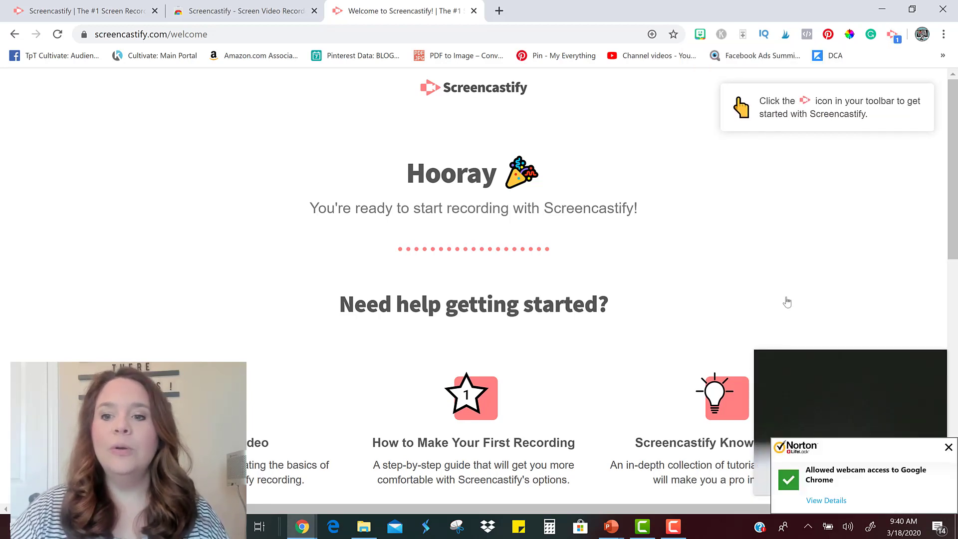
left_click(948, 447)
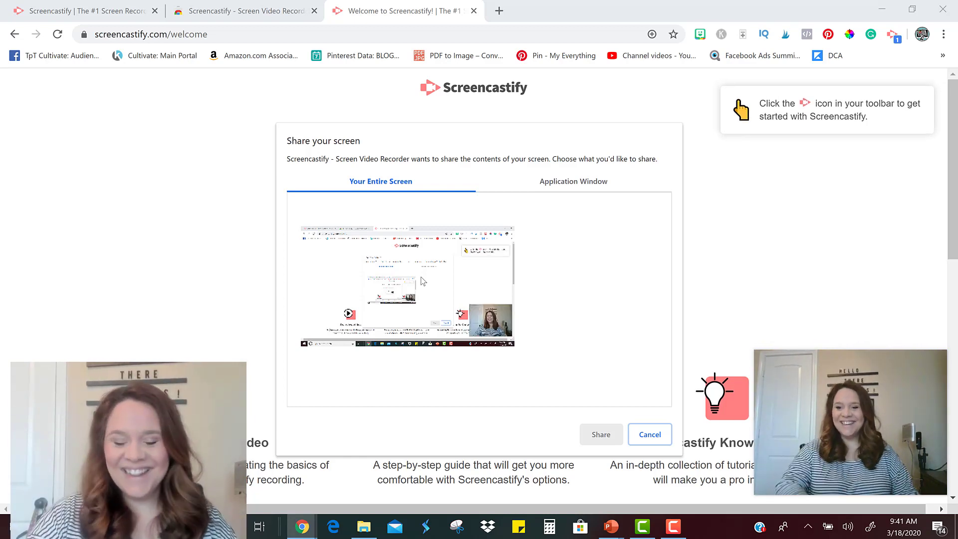
Share Your Entire Screen to begin recording
left_click(446, 295)
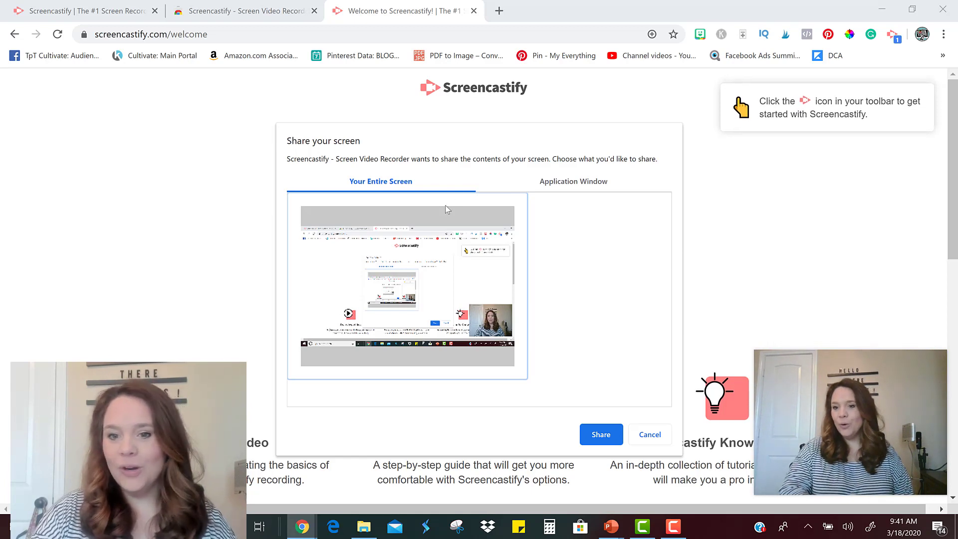
left_click(602, 434)
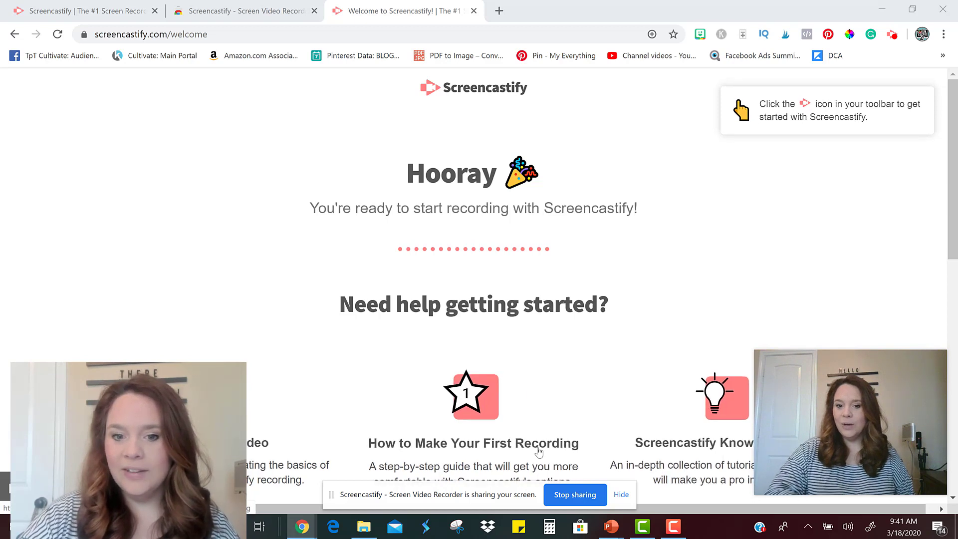
Stop the recording, skip the video page tour, and copy the shareable link
left_click(561, 495)
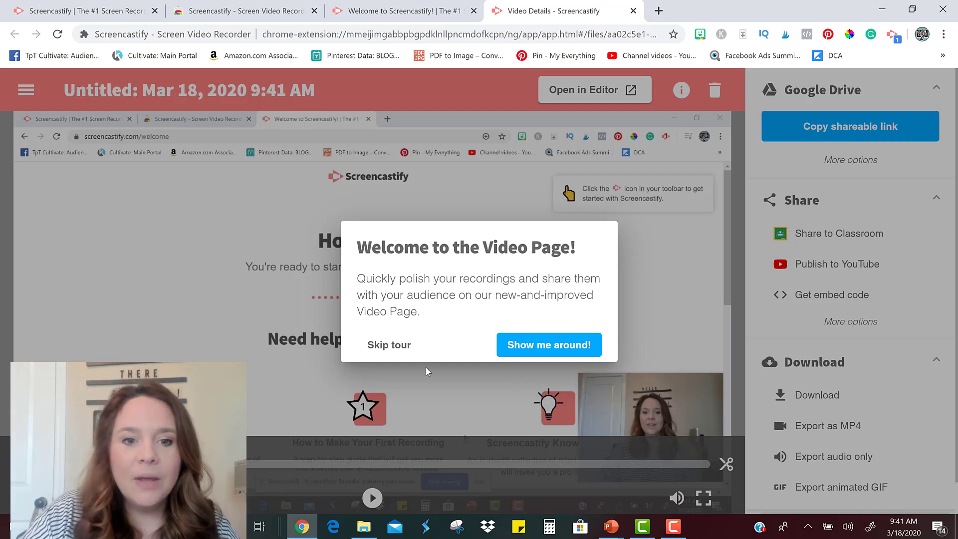
left_click(393, 349)
left_click(854, 137)
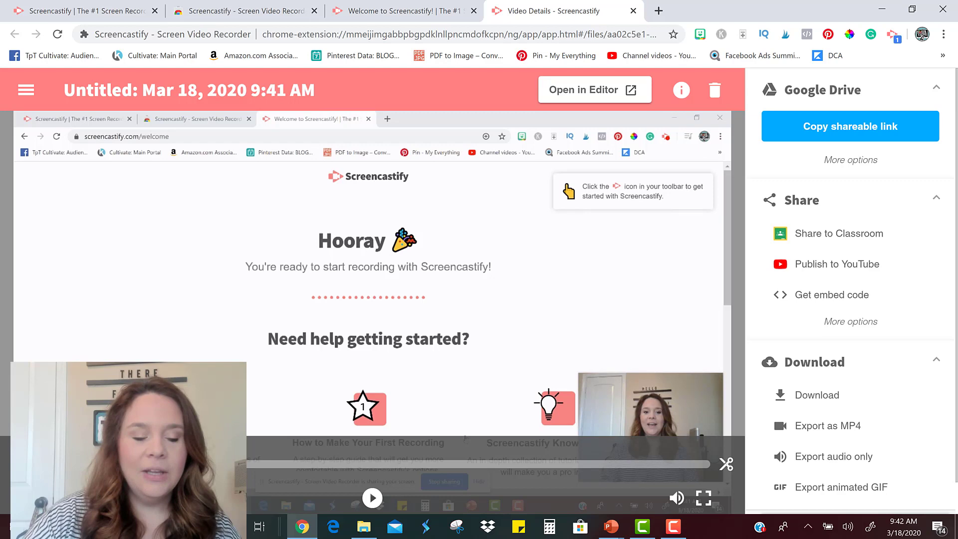
Trim the video's end down to 00:13 and confirm the permanent trim, suppressing future warnings
left_click(726, 464)
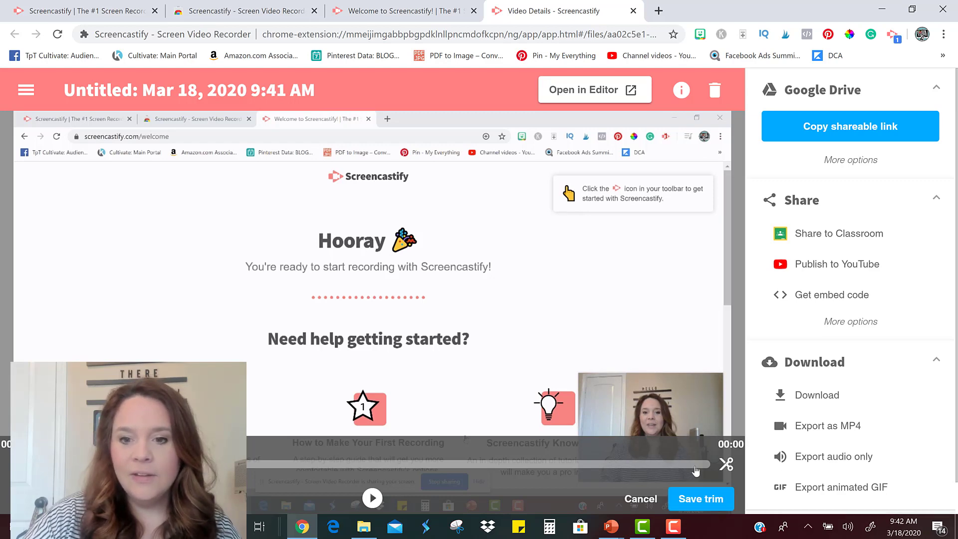
left_click_drag(695, 470, 735, 471)
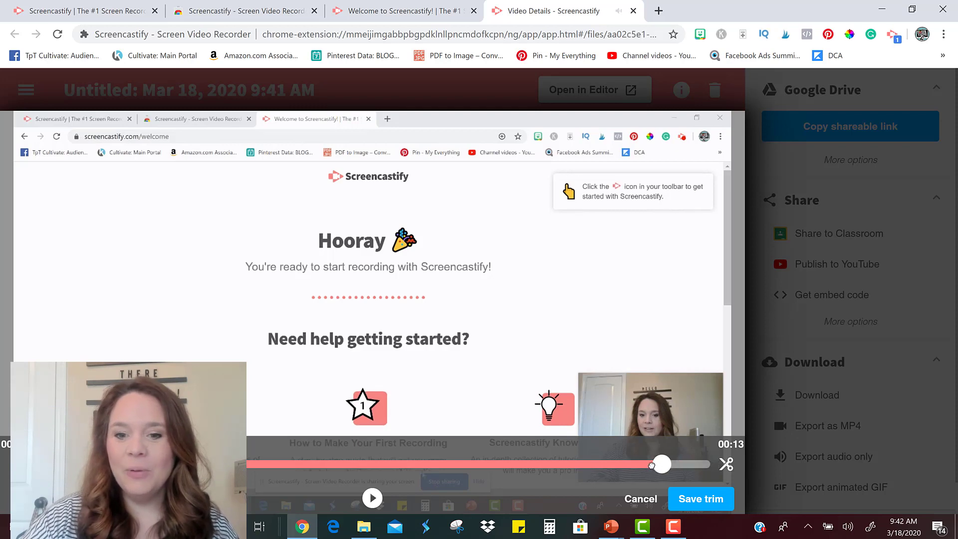
left_click(704, 500)
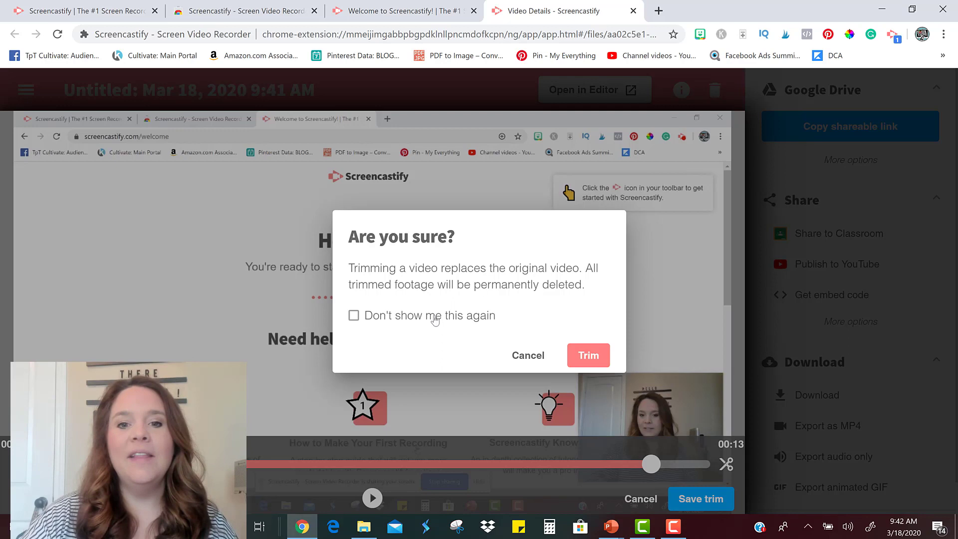
left_click(433, 317)
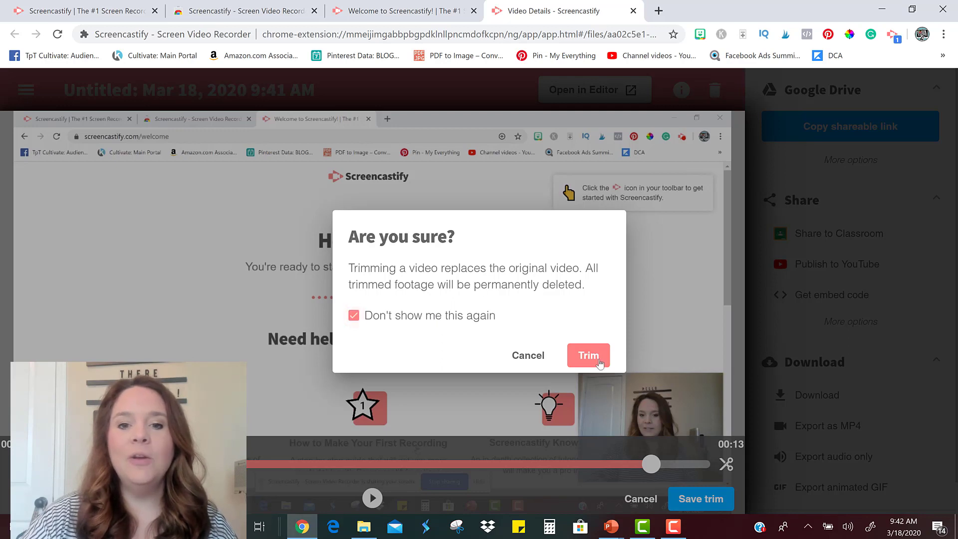
left_click(599, 362)
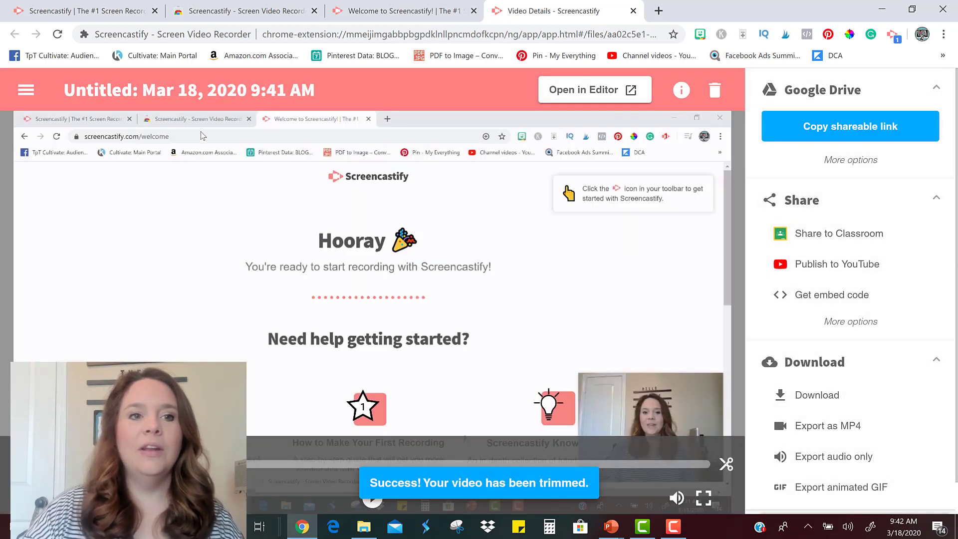
Replace the dated Untitled video title with 'Tutorial'
left_click(142, 80)
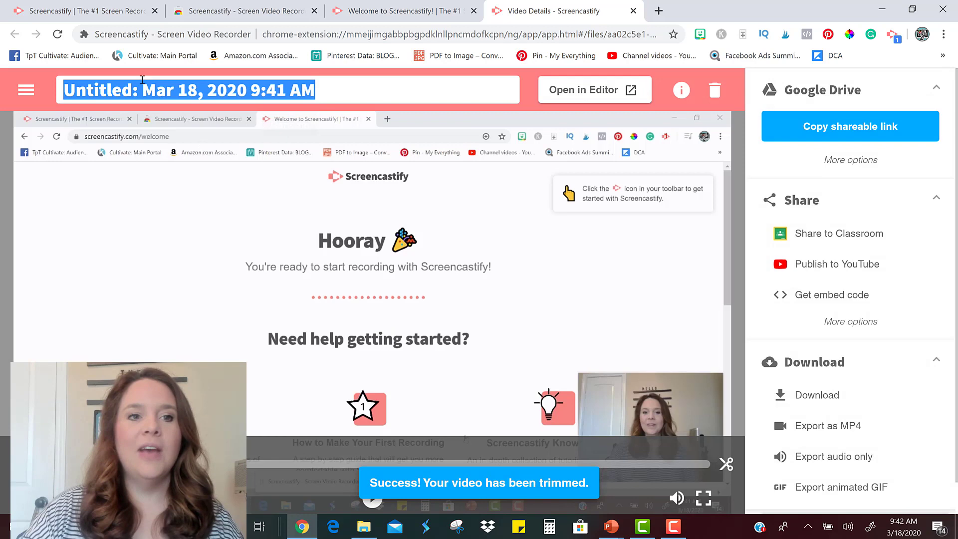
triple_click(142, 80)
type("Tutorial")
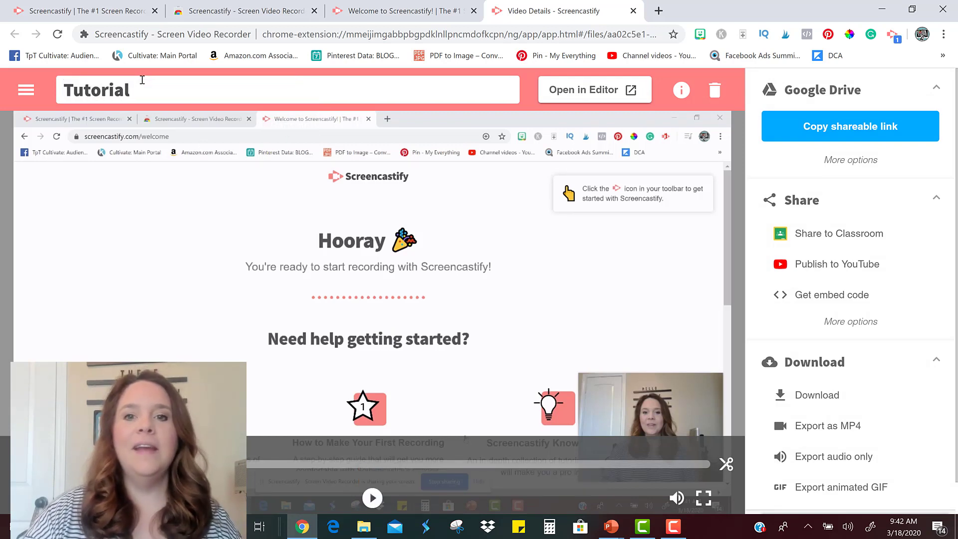
key("Return")
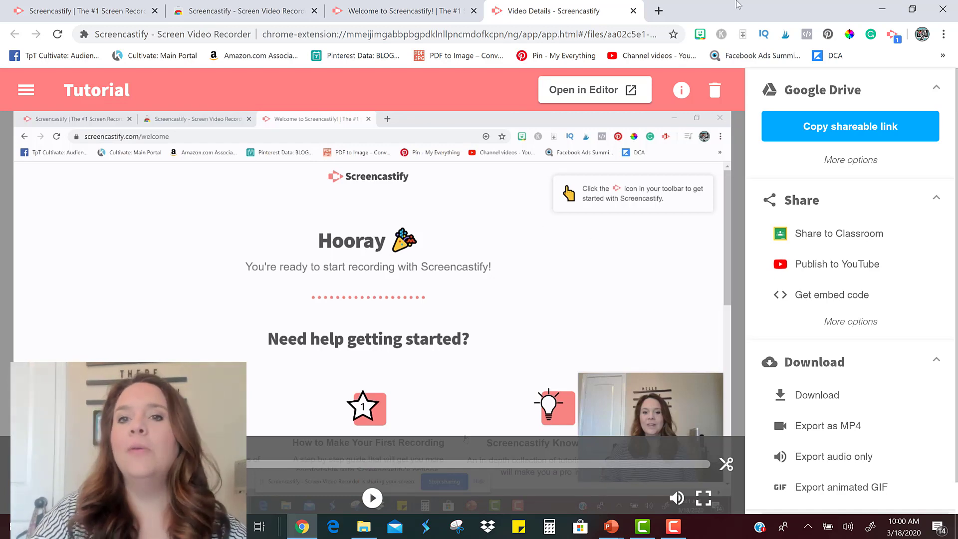
In a new tab, go to Google Drive and open the Screencastify folder in My Drive
left_click(659, 11)
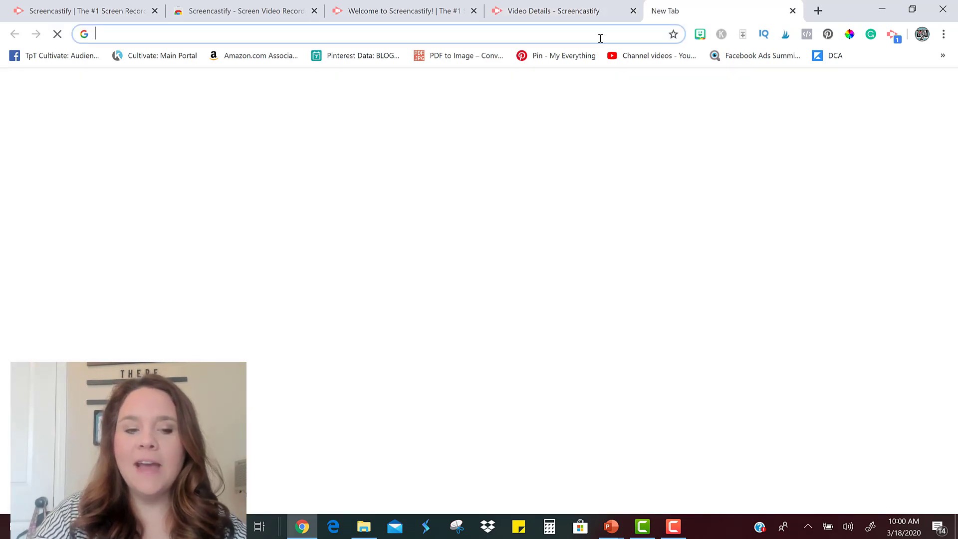
type("drive.google.com")
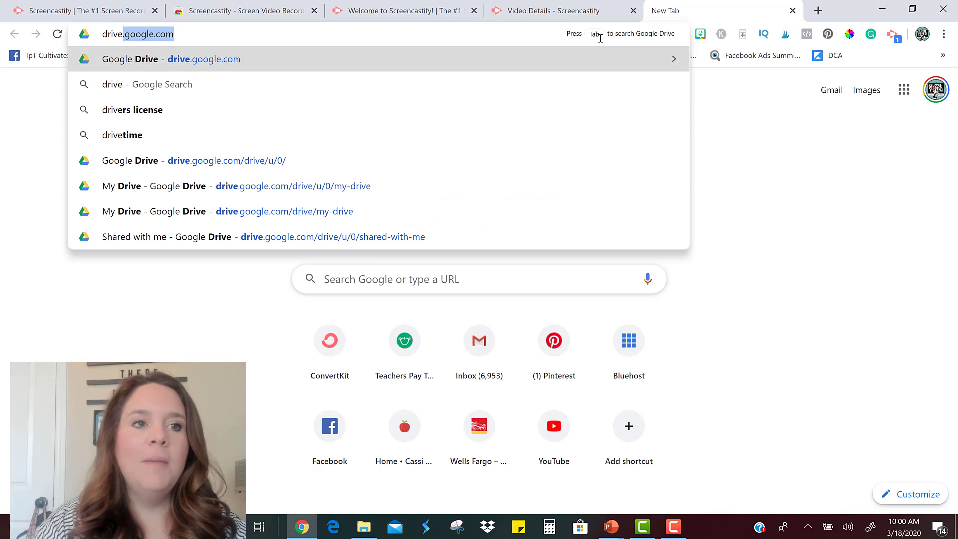
key("Return")
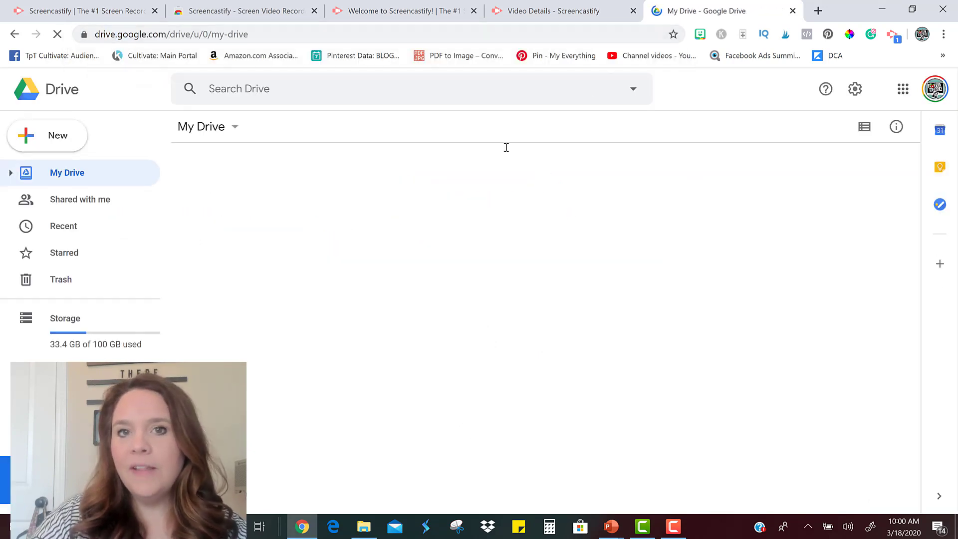
scroll(505, 150, "down", 5)
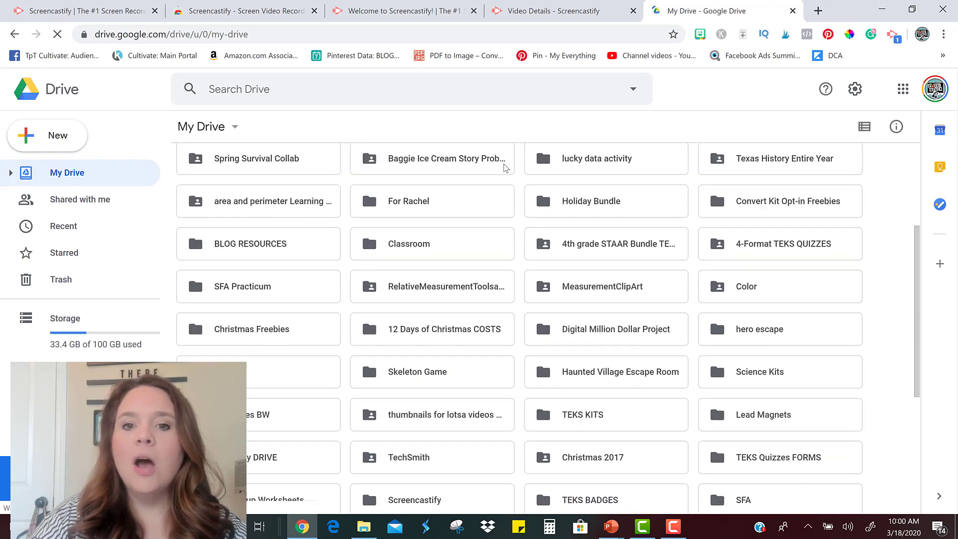
scroll(504, 167, "down", 3)
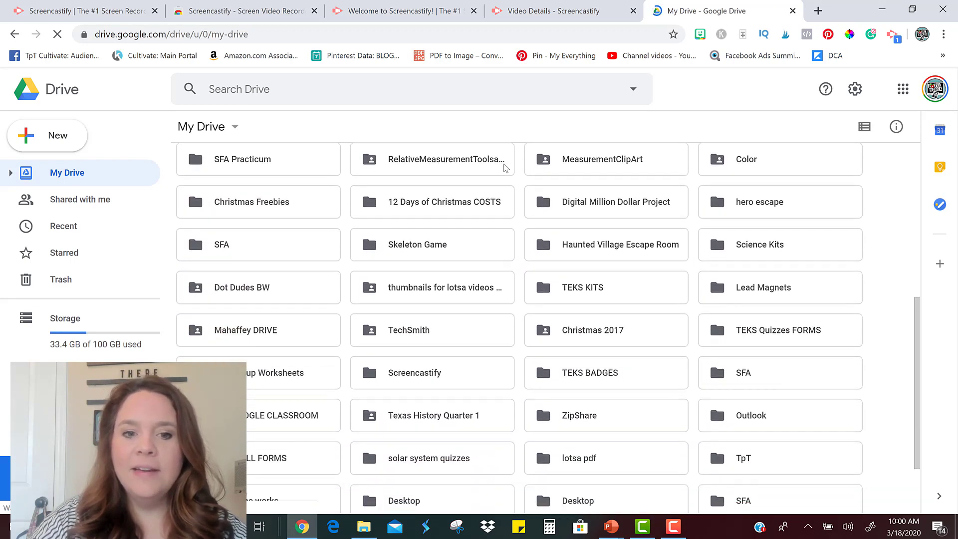
scroll(409, 380, "up", 1)
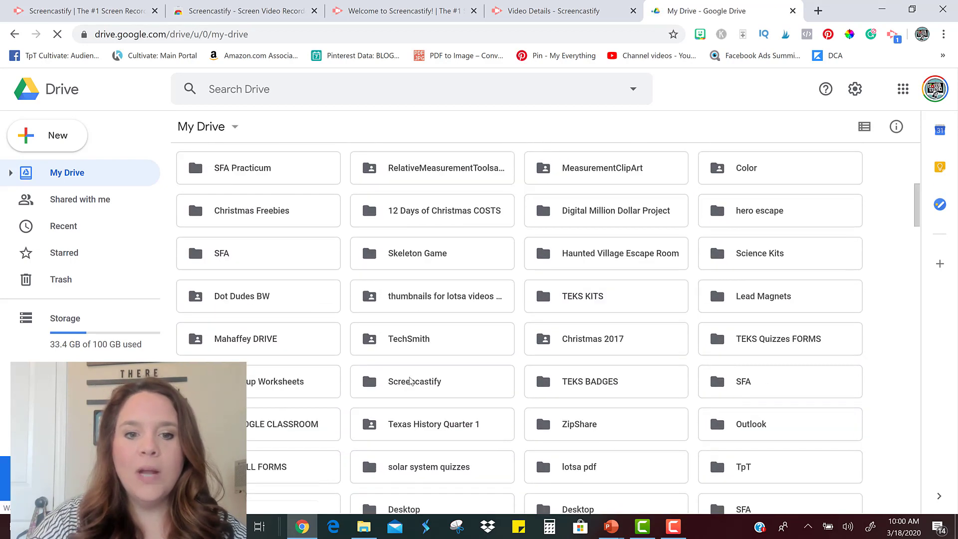
double_click(410, 381)
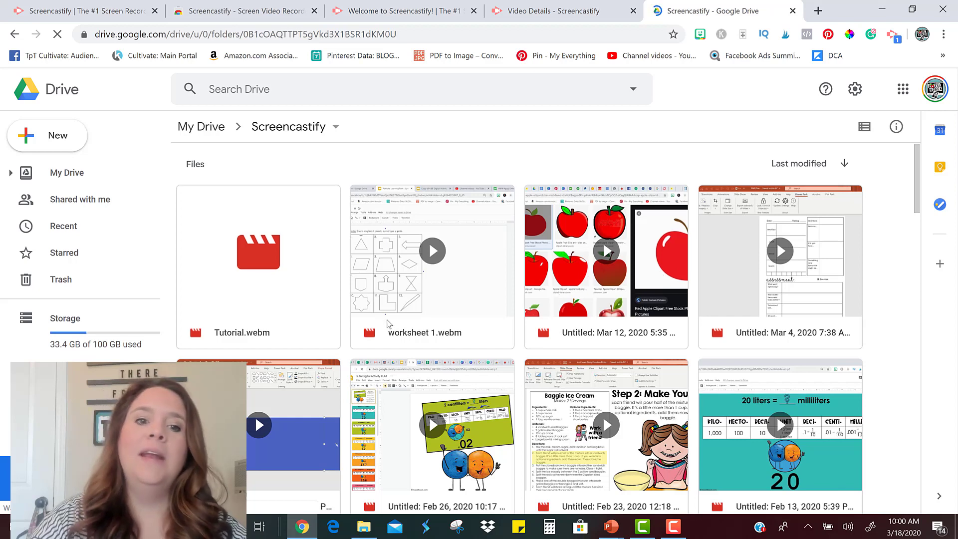
Show the shareable link for worksheet 1.webm, then review the open Screencastify tabs
left_click(389, 323)
left_click(697, 130)
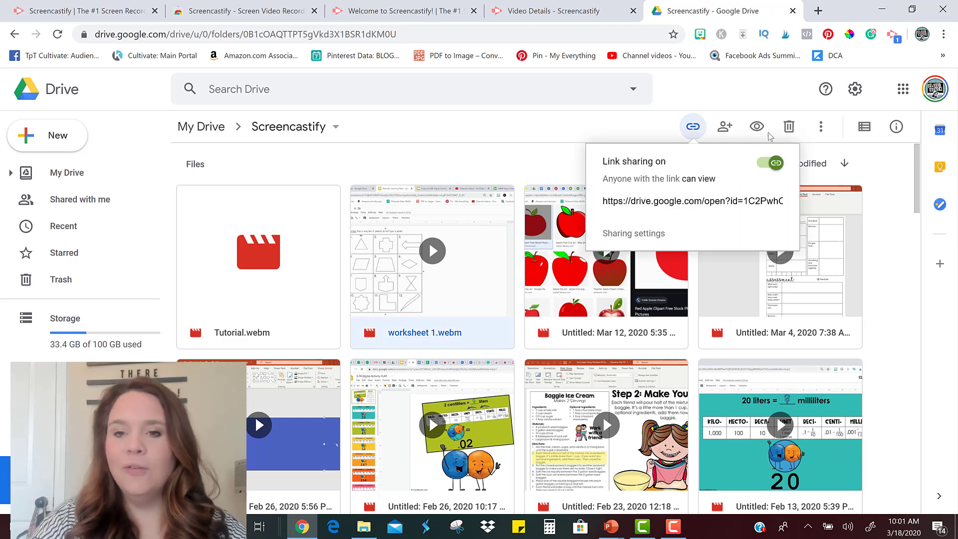
left_click(554, 20)
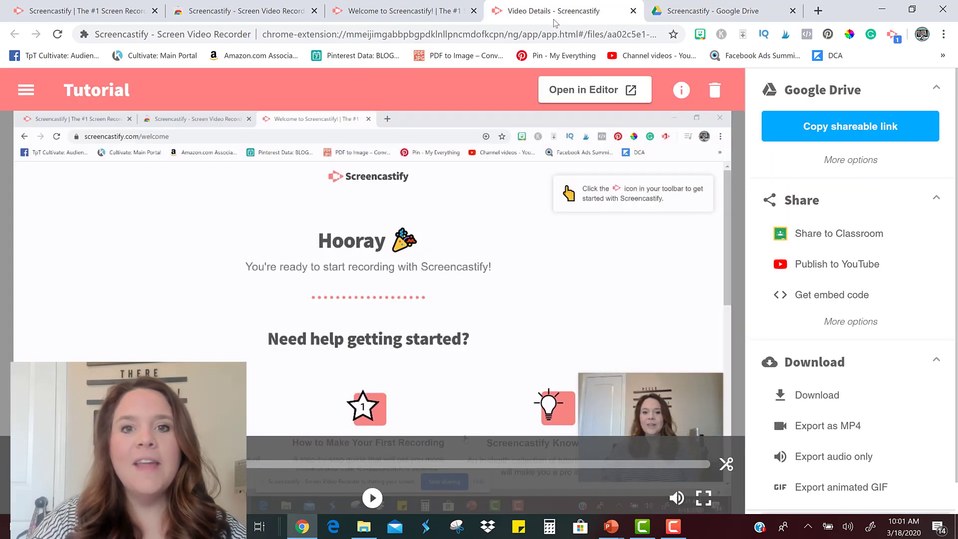
left_click(444, 18)
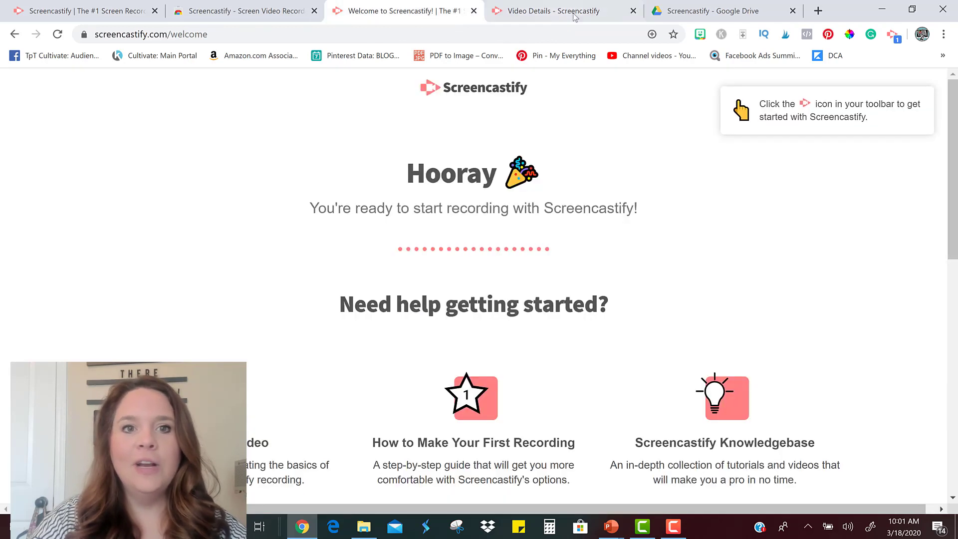
left_click(575, 15)
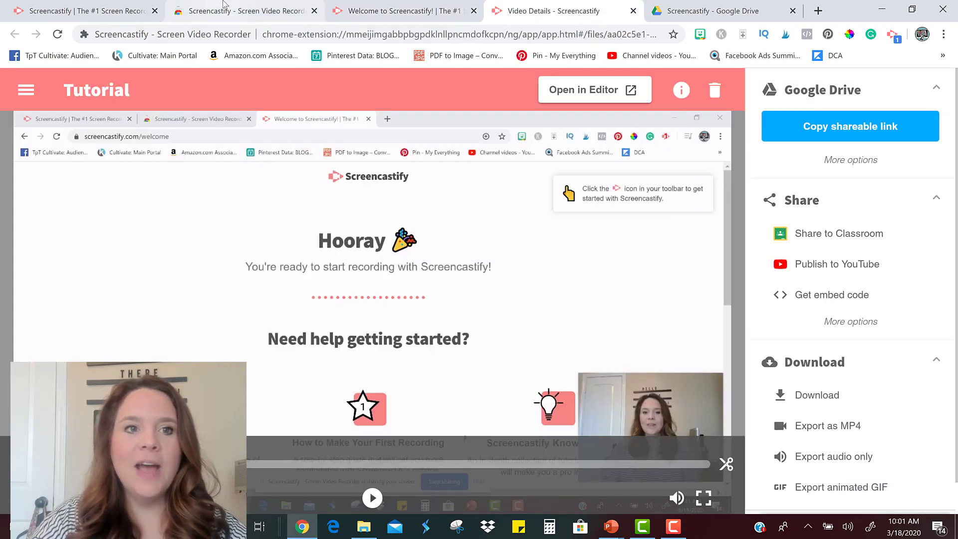
left_click(262, 6)
left_click(444, 10)
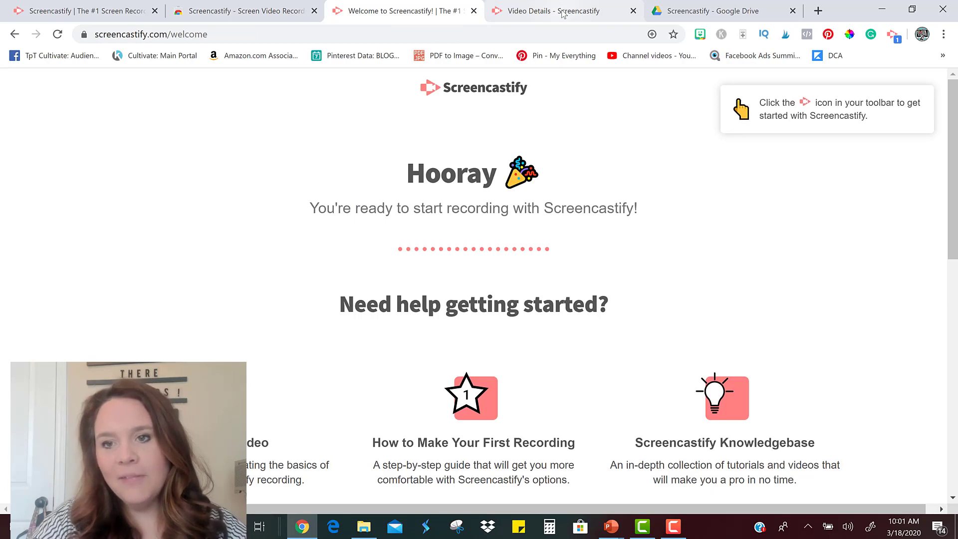
left_click(562, 14)
left_click(713, 11)
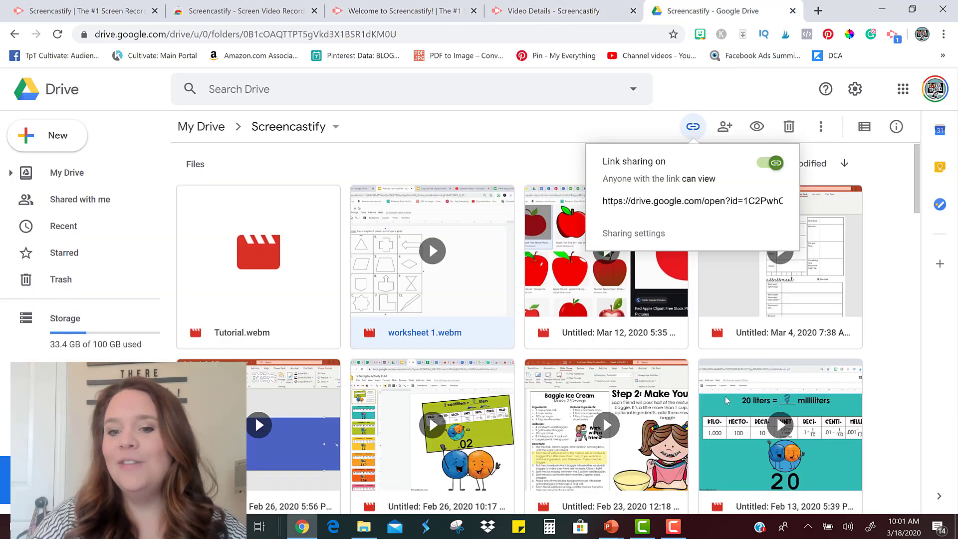
mouse_move(681, 529)
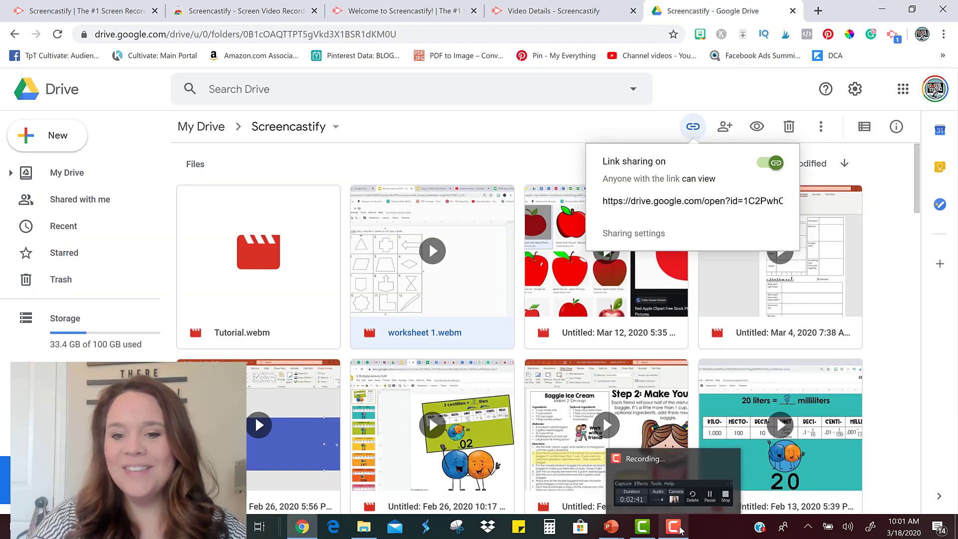